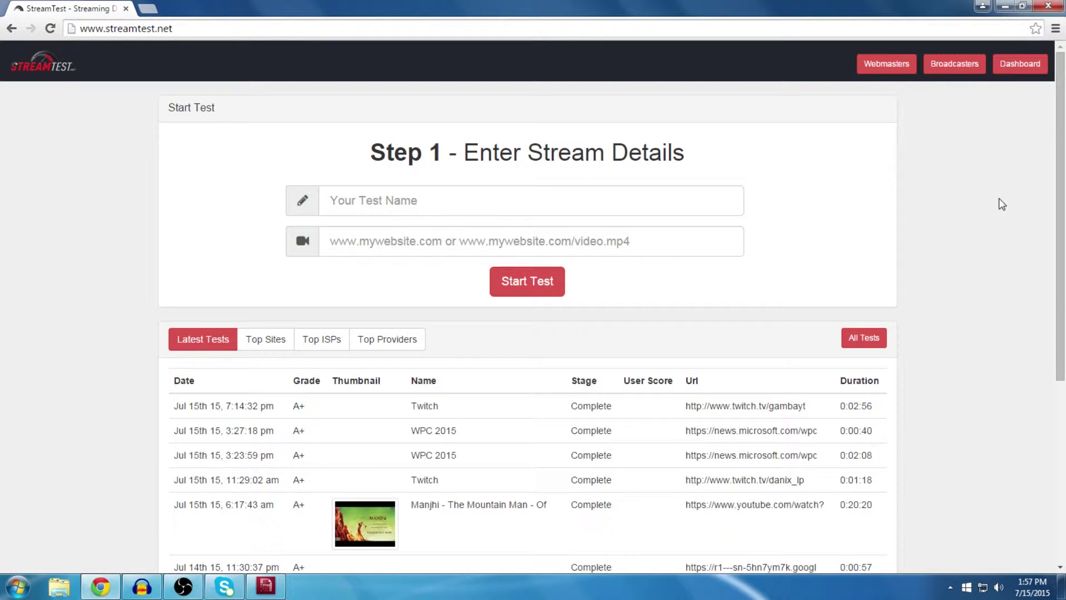
# Step: Open the StreamTest.net dashboard showing the Last 10 Tests list
pyautogui.click(1018, 73)
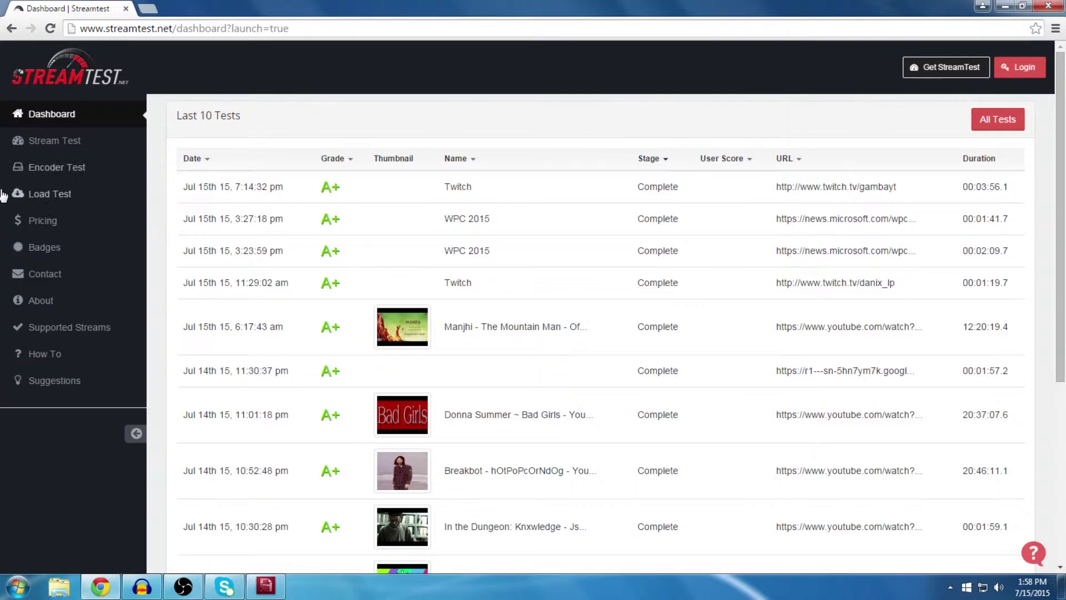
pyautogui.click(46, 172)
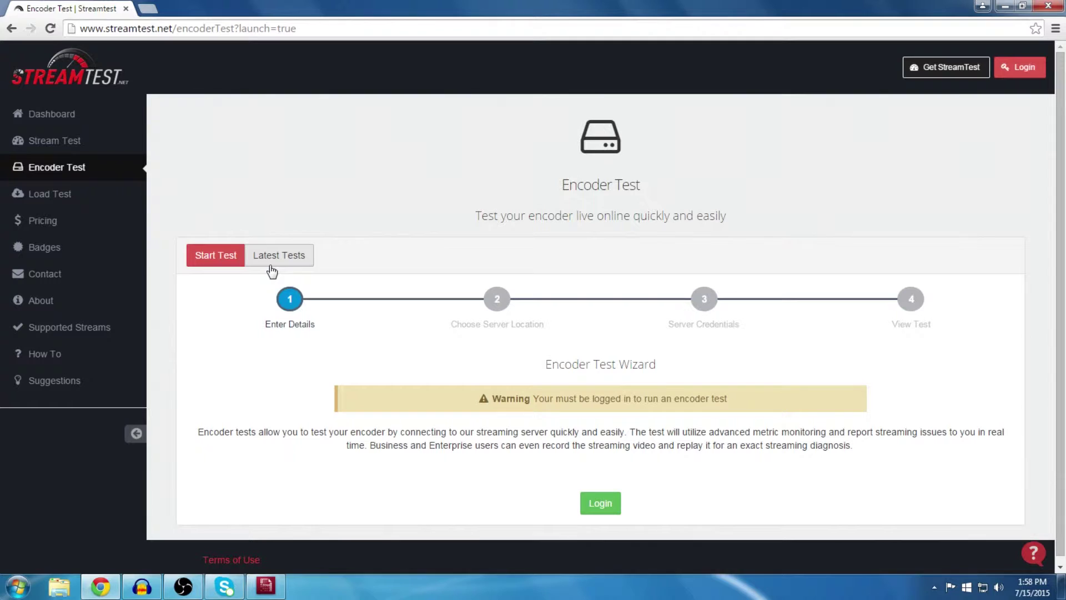
pyautogui.click(280, 262)
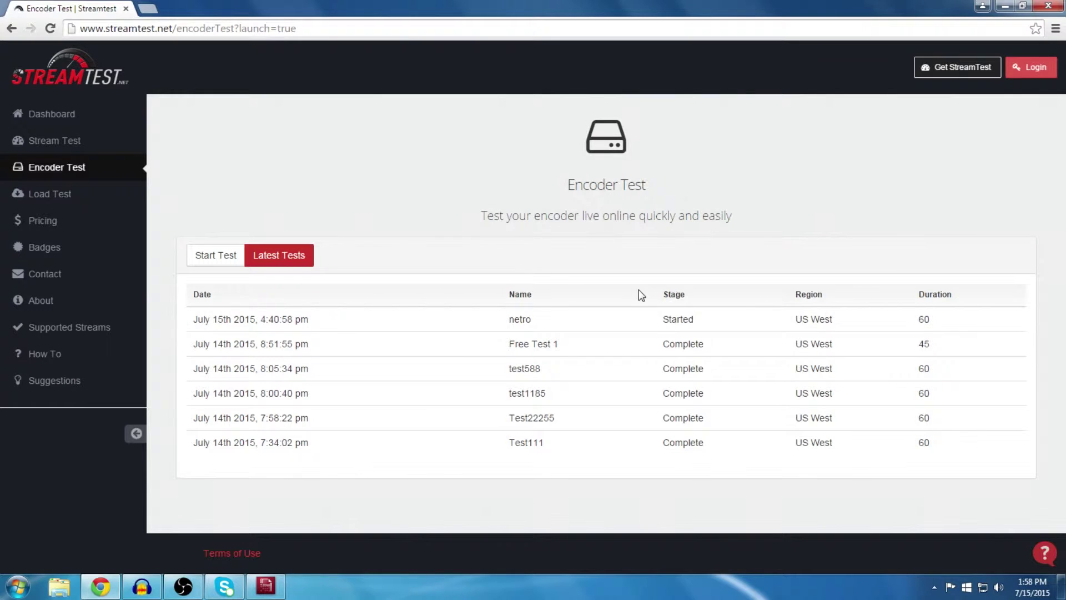
# Step: Sign in to StreamTest.net with the account e-mail and password, returning to the Encoder Test wizard
pyautogui.click(216, 257)
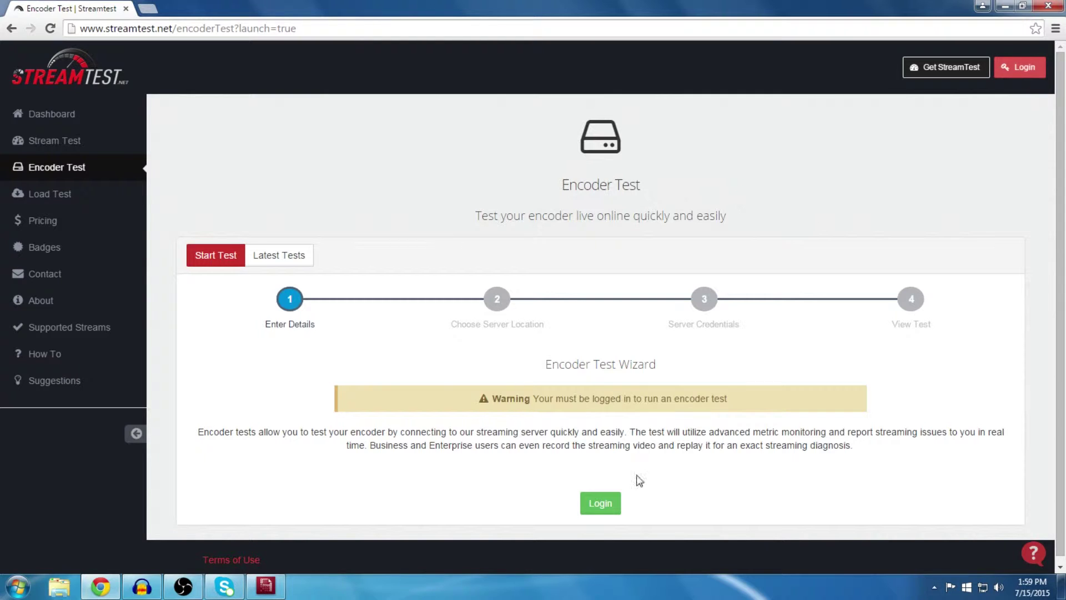
pyautogui.click(609, 507)
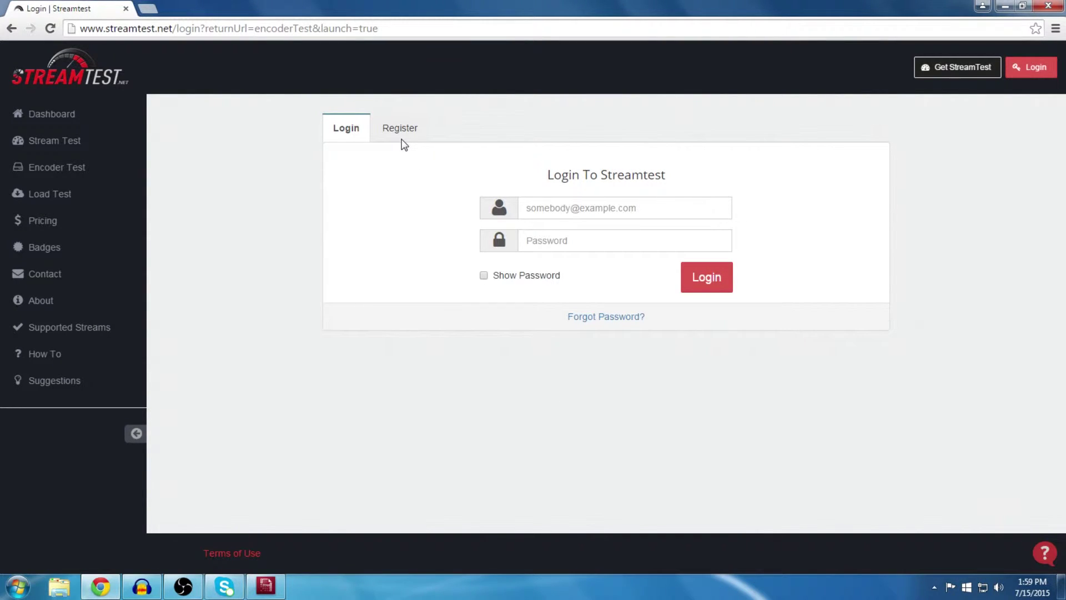
pyautogui.click(538, 208)
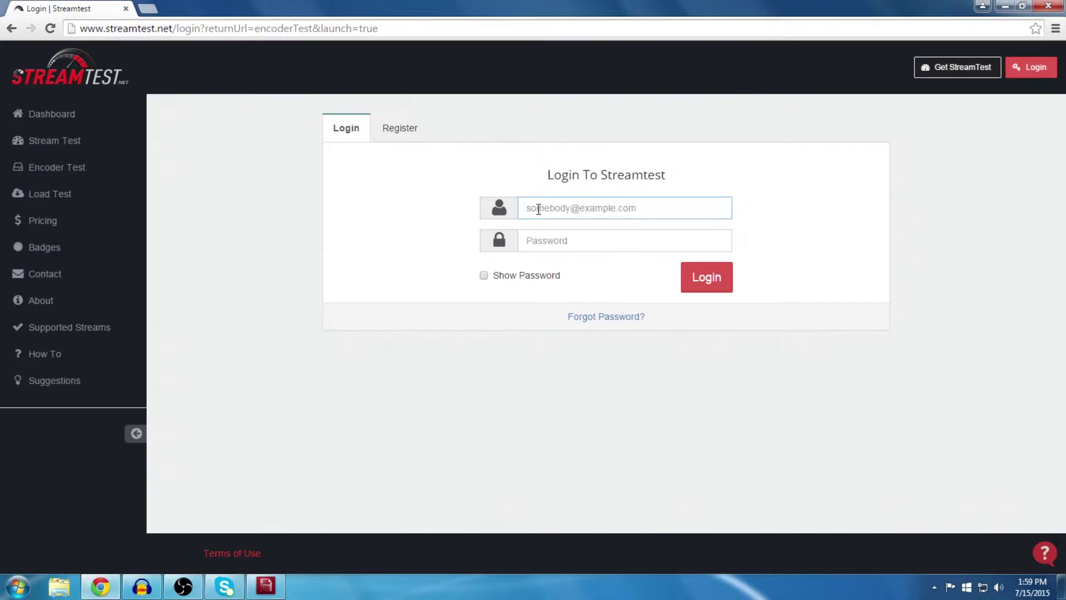
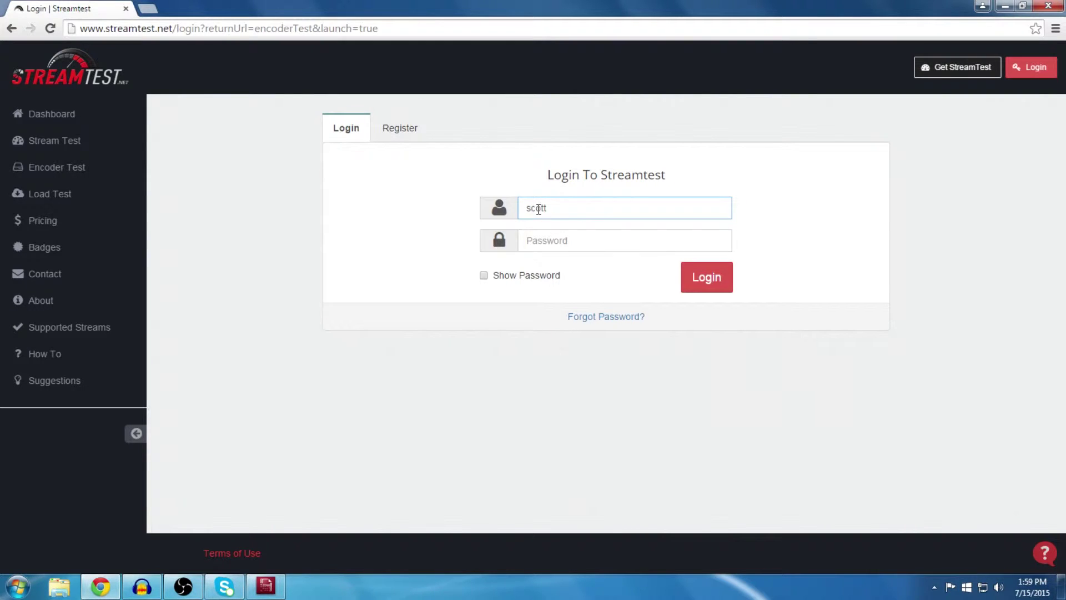
pyautogui.press('Tab')
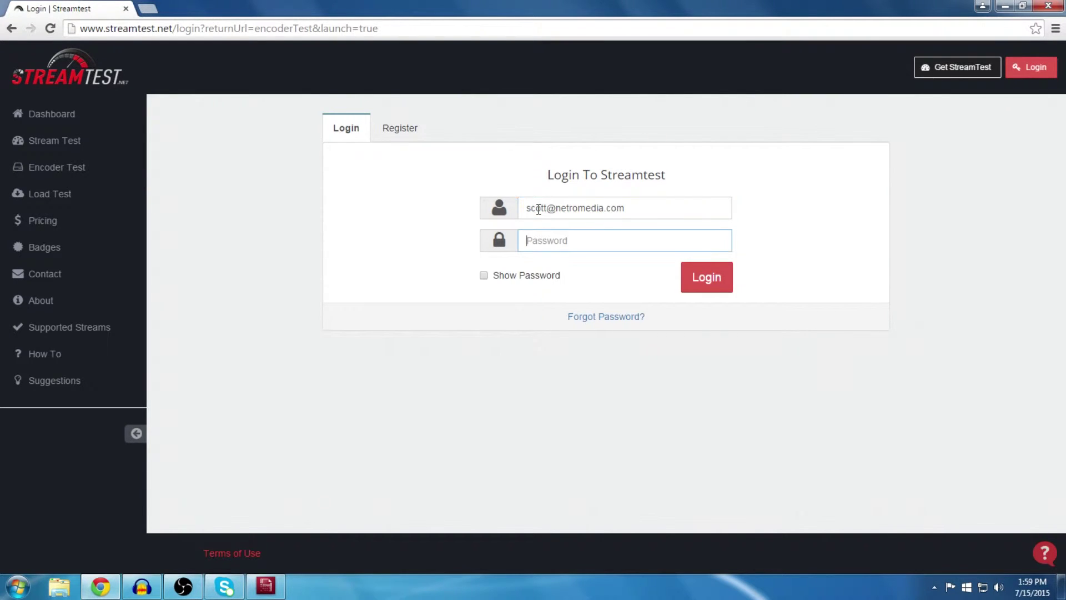
pyautogui.write('••••')
pyautogui.press('Return')
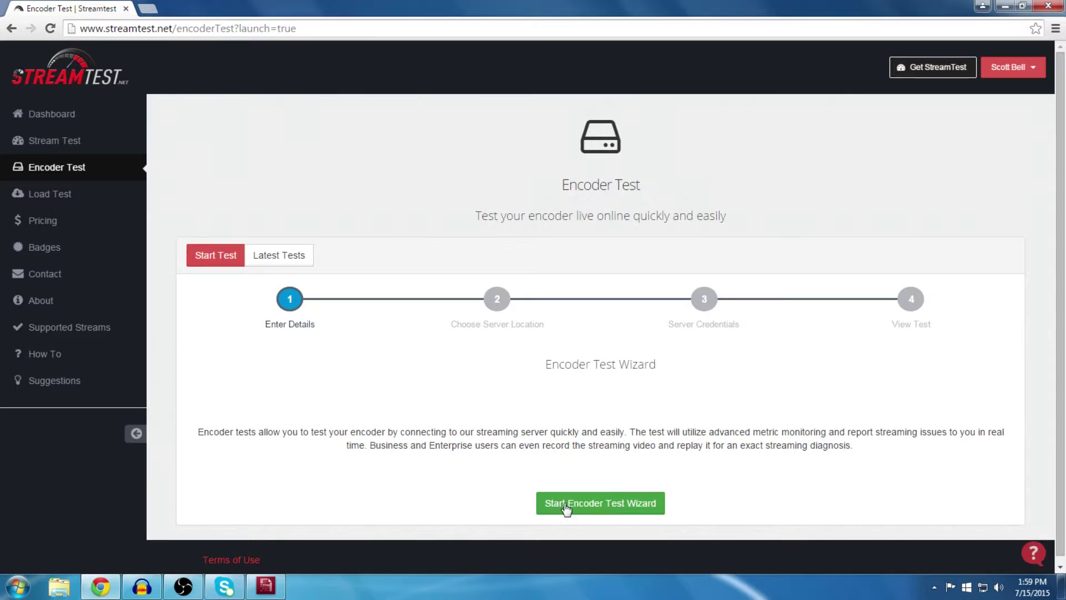
# Step: Start the wizard, name the test 'Encoder Test' with 60-second duration, and mark it Private
pyautogui.click(596, 506)
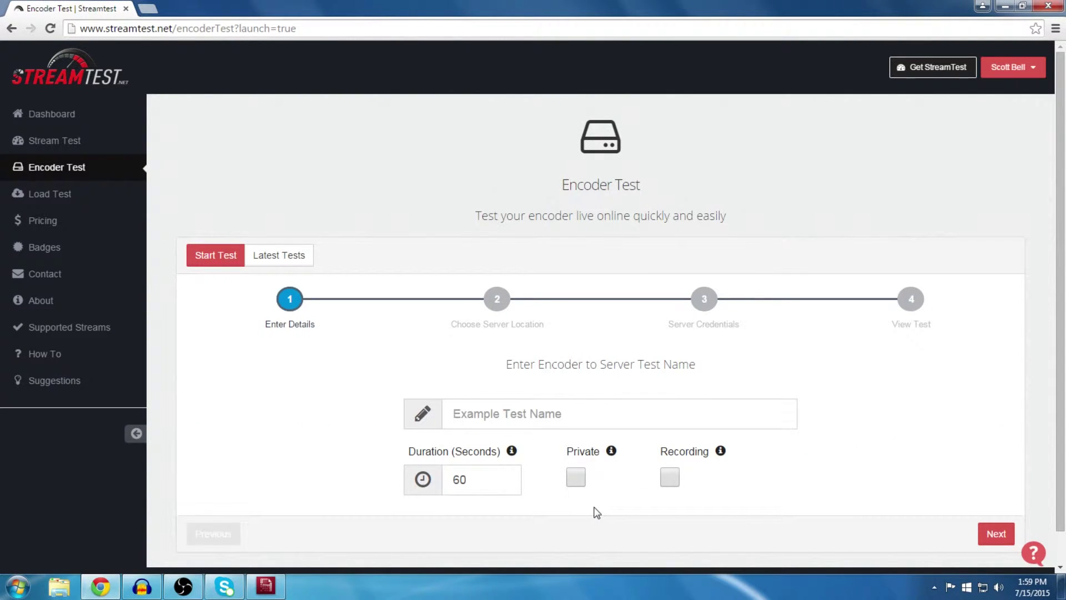
pyautogui.click(496, 415)
pyautogui.write('E')
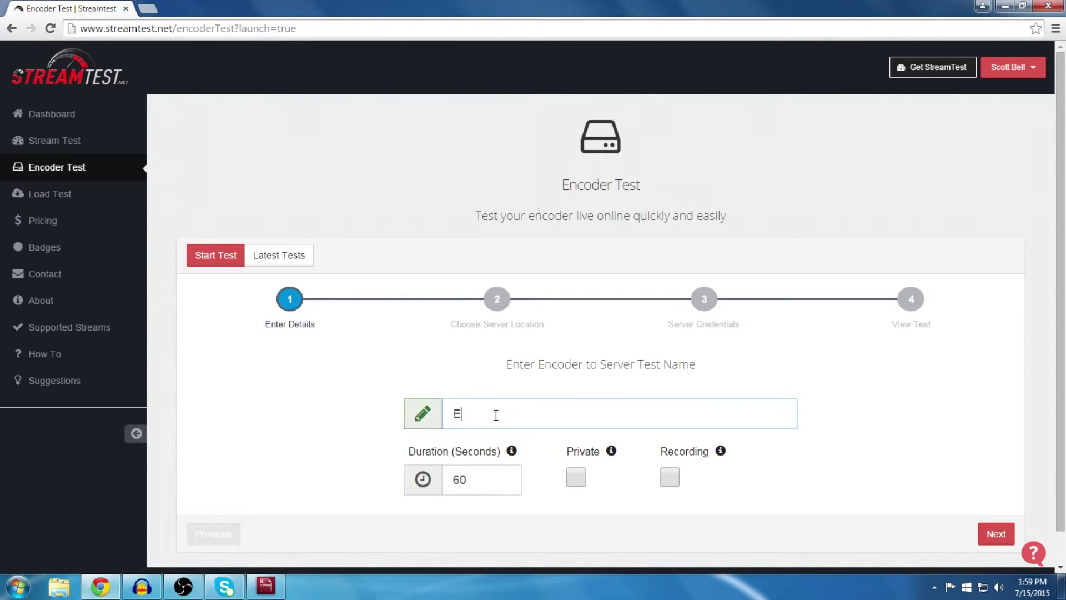
pyautogui.write('ncoder Test')
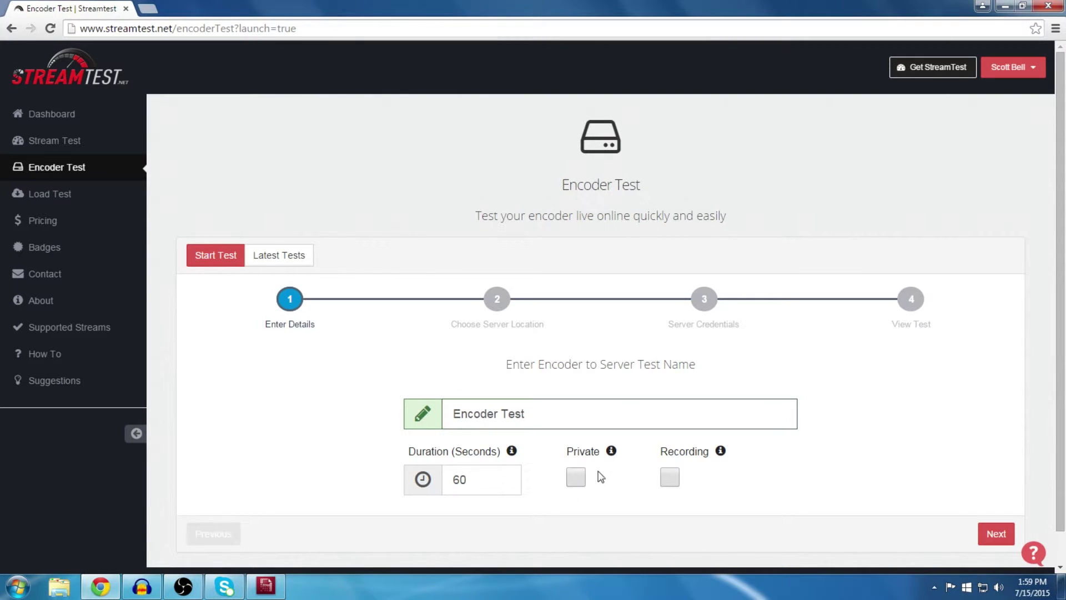
pyautogui.click(577, 480)
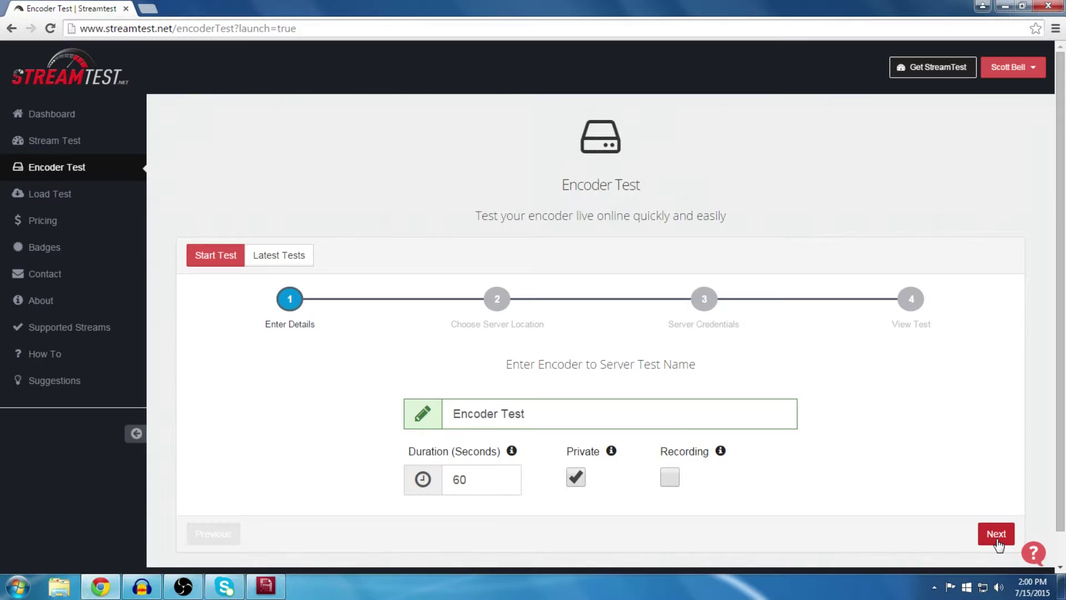
# Step: Advance to the Choose Server Location step and view the full table with US-West supported
pyautogui.click(996, 538)
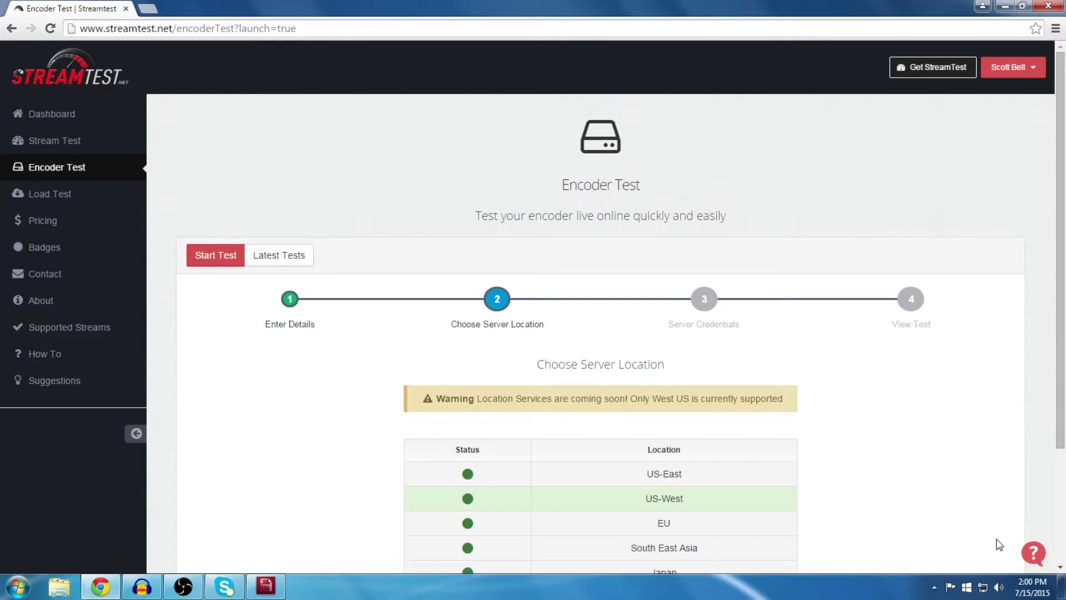
pyautogui.scroll(-3, 998, 543)
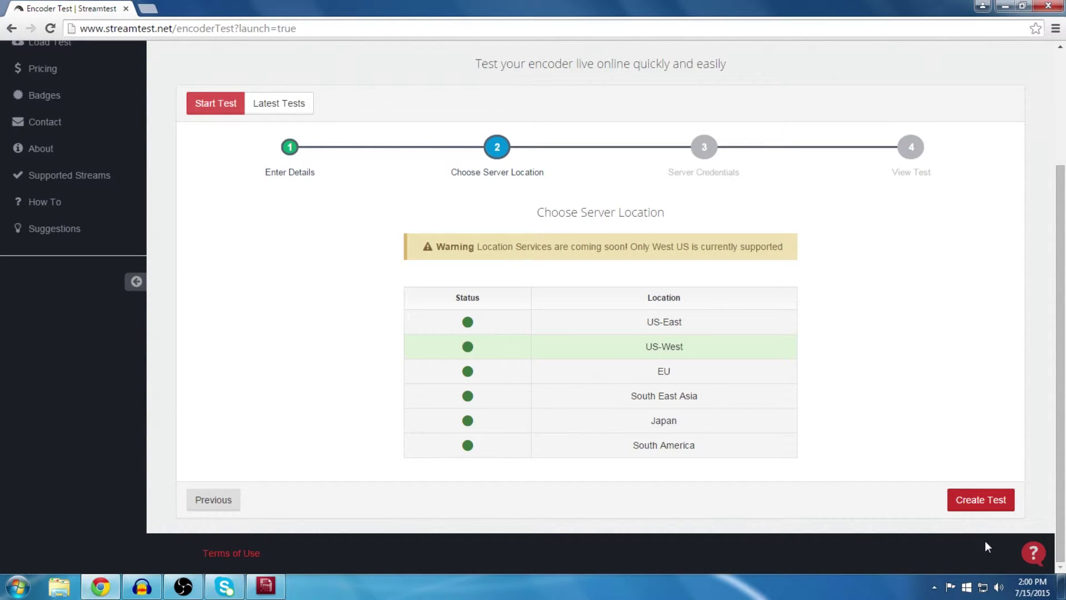
# Step: Create the test on US-West and select the RTMP server address from the credentials
pyautogui.click(981, 502)
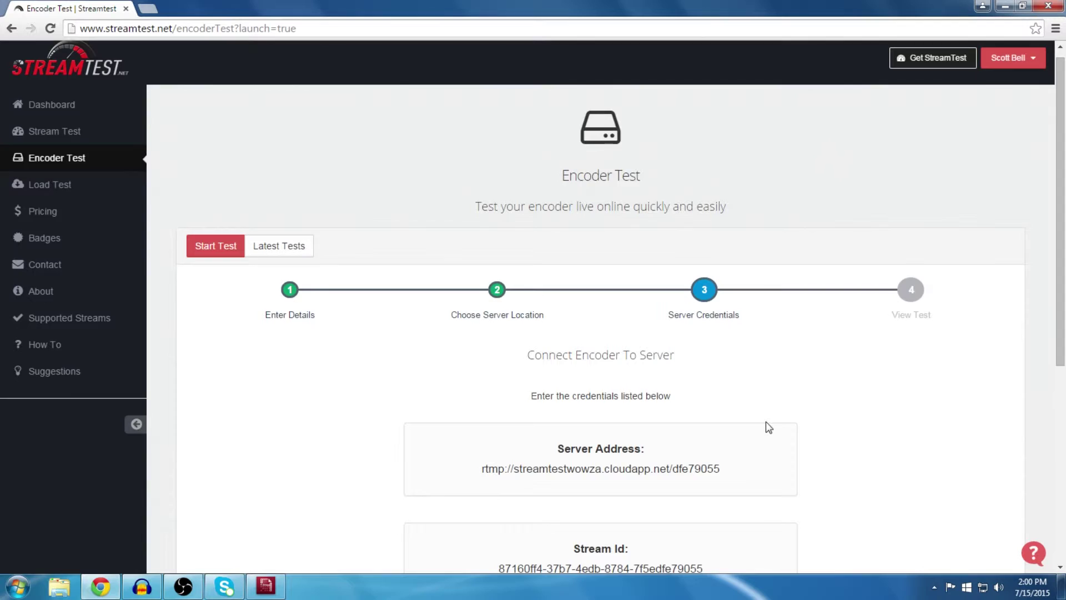
pyautogui.scroll(-5, 765, 421)
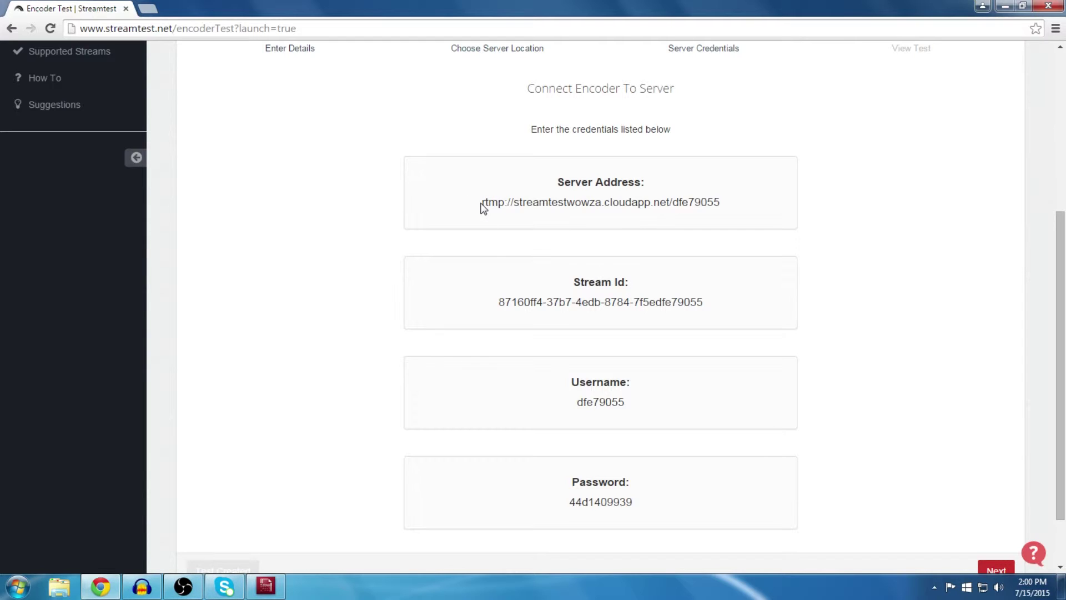
pyautogui.moveTo(482, 208); pyautogui.dragTo(736, 217)
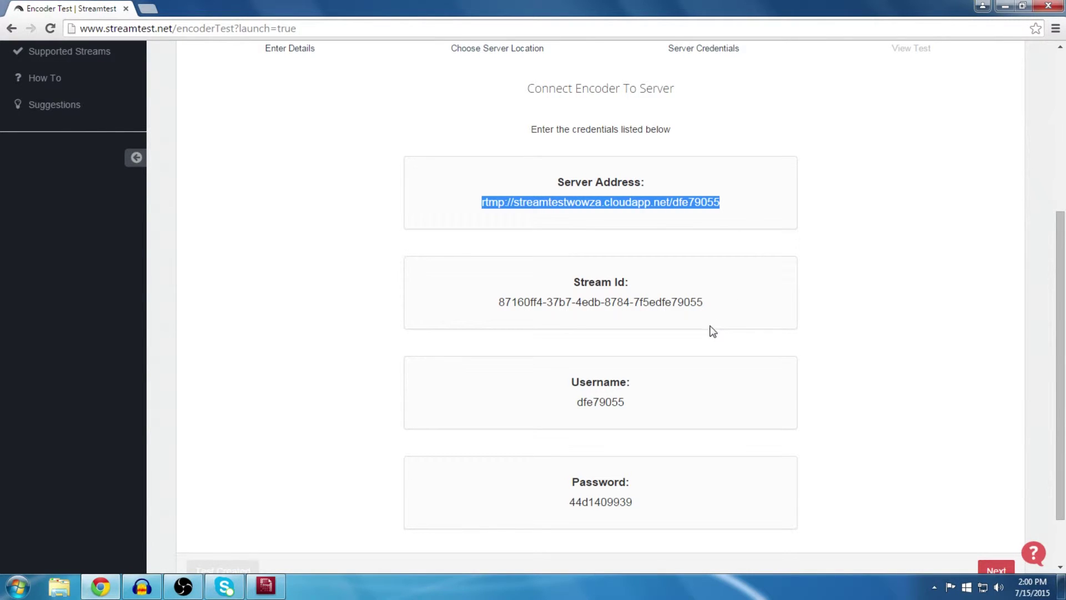
# Step: Replace the encoder's Stream name with the Stream Id copied from the credentials page
pyautogui.click(266, 588)
pyautogui.tripleClick(743, 318)
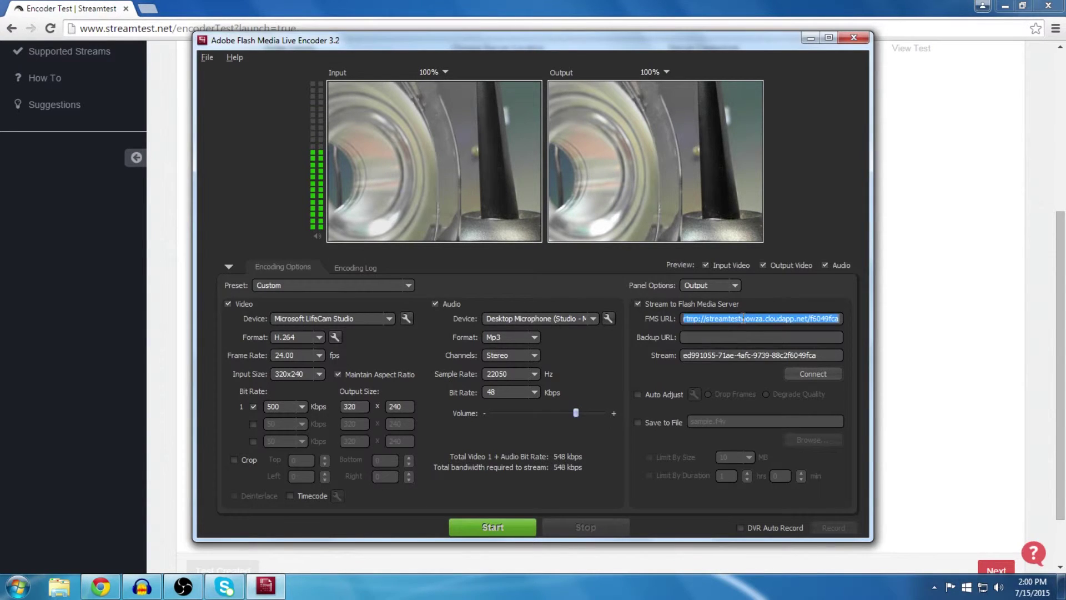
pyautogui.click(943, 269)
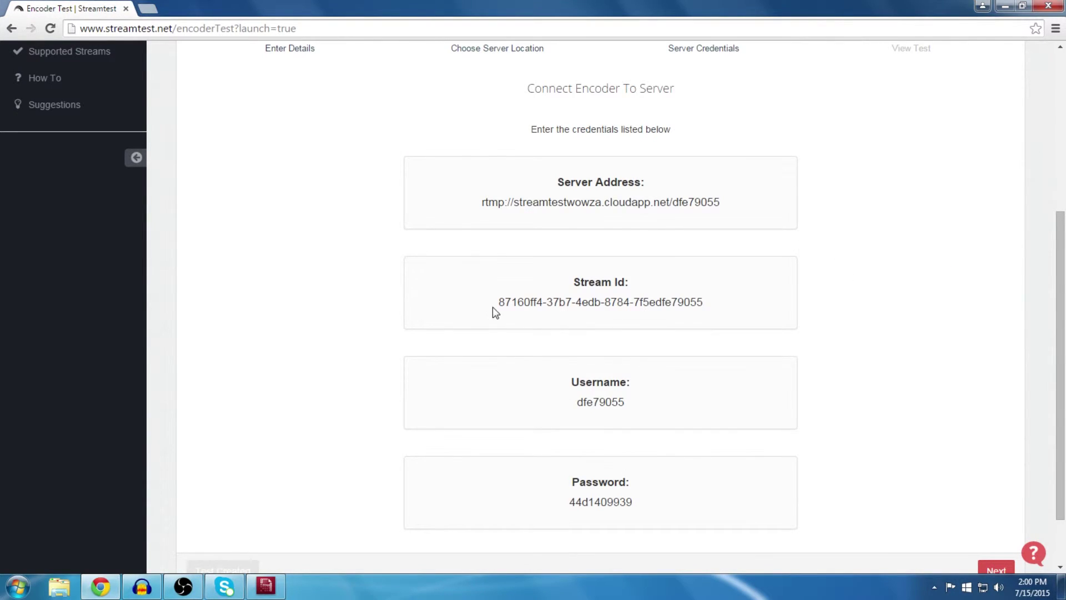
pyautogui.moveTo(497, 302); pyautogui.dragTo(750, 303)
pyautogui.hotkey('ctrl', 'c')
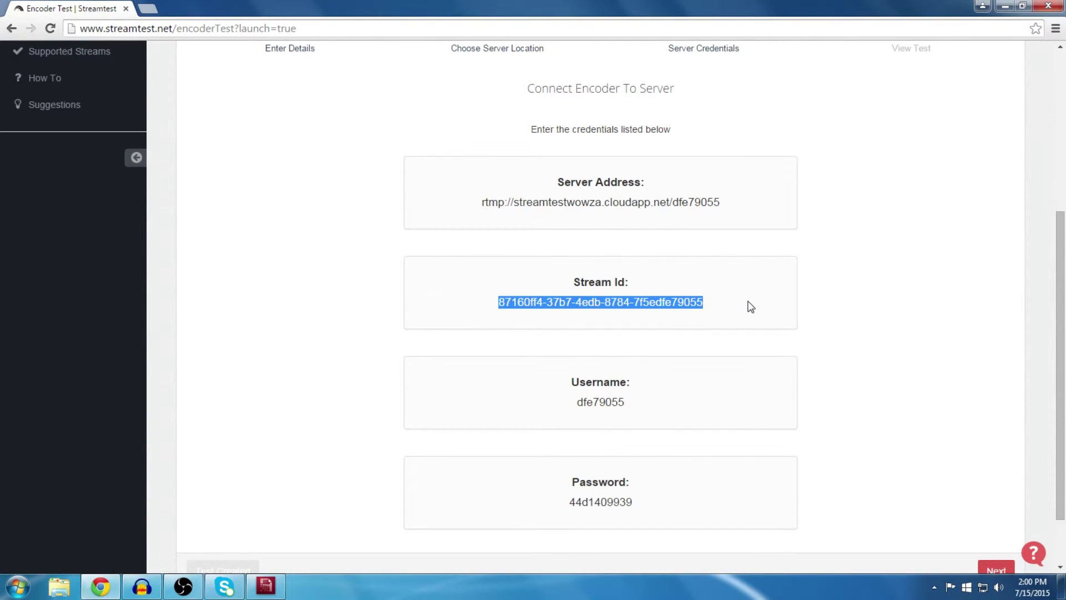
pyautogui.click(266, 587)
pyautogui.doubleClick(744, 355)
pyautogui.click(744, 355)
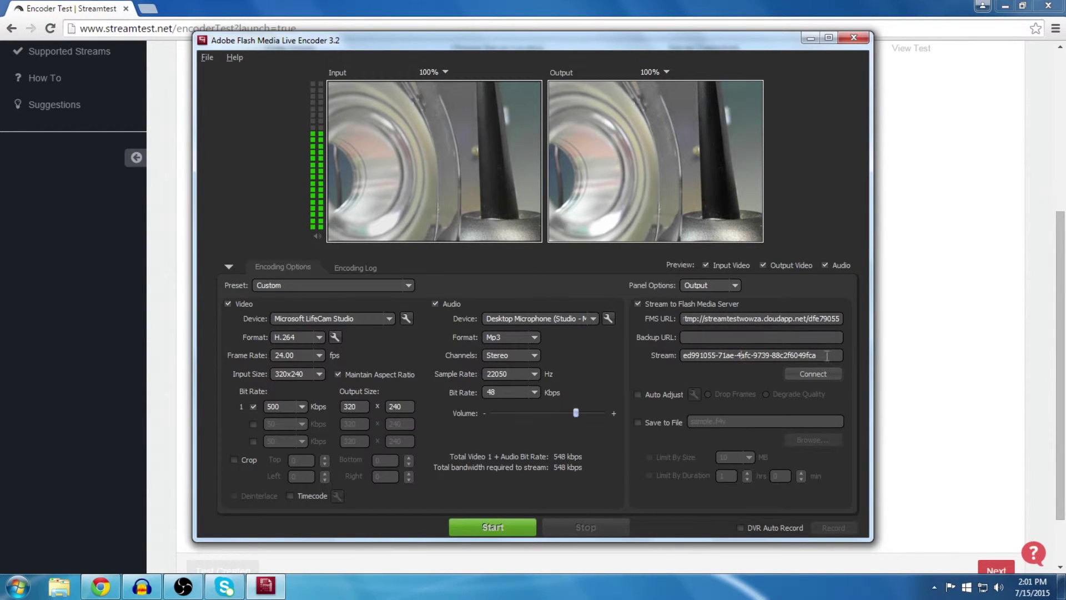
pyautogui.moveTo(831, 354); pyautogui.dragTo(684, 355)
pyautogui.hotkey('ctrl', 'v')
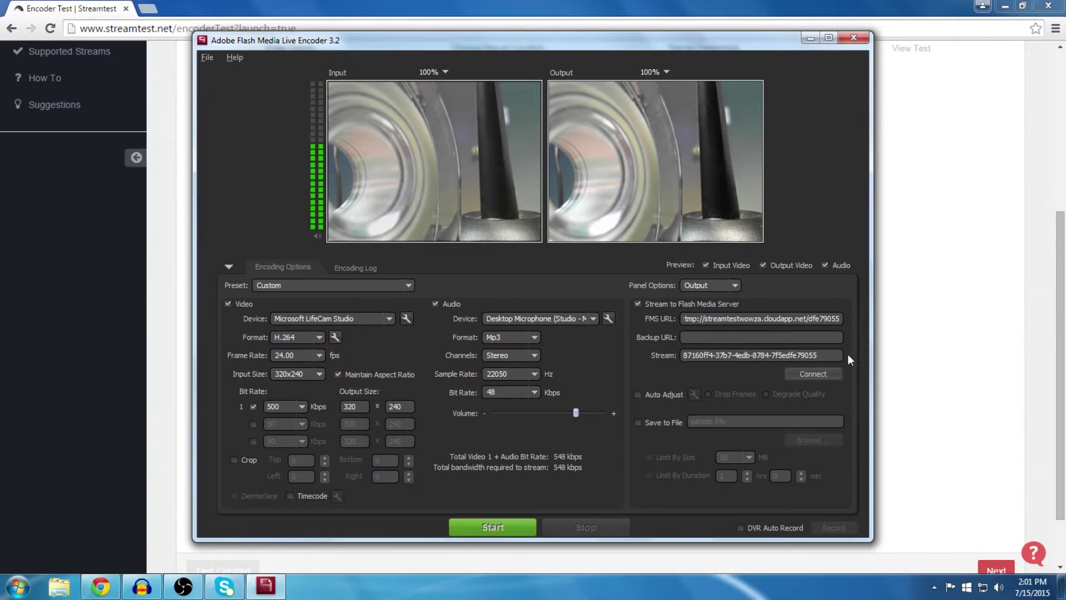
# Step: Start streaming and log in to FMS with the test's username and password
pyautogui.click(482, 525)
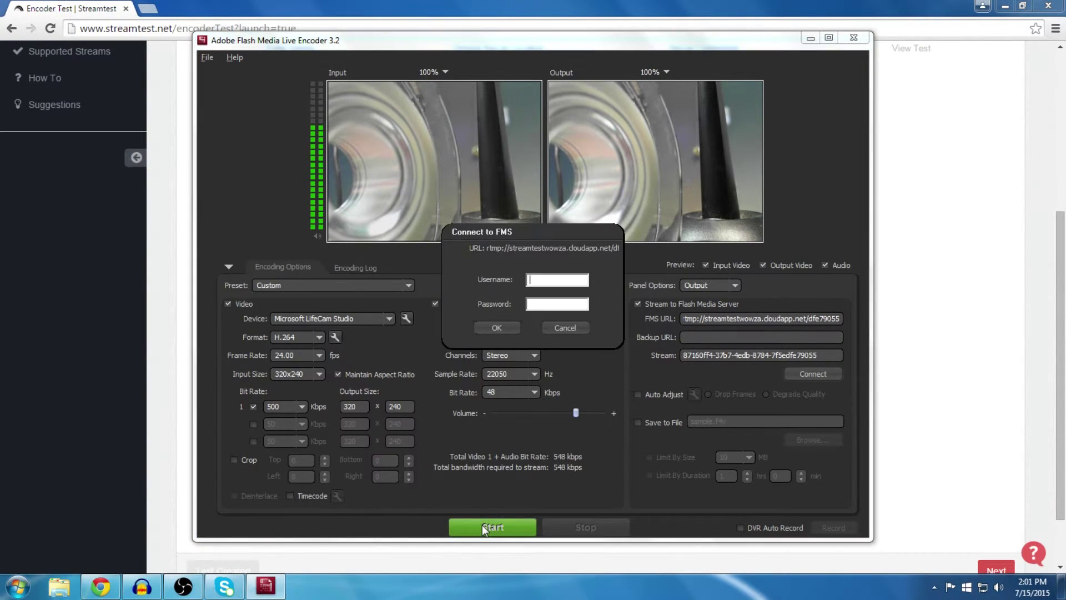
pyautogui.hotkey('alt', 'Tab')
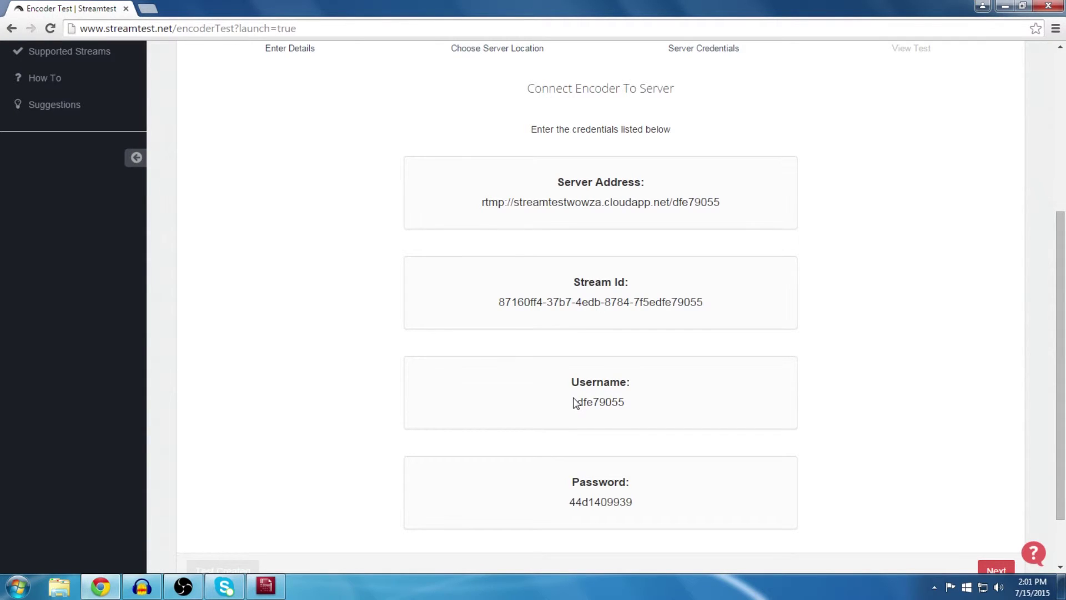
pyautogui.moveTo(575, 402); pyautogui.dragTo(632, 403)
pyautogui.hotkey('ctrl', 'c')
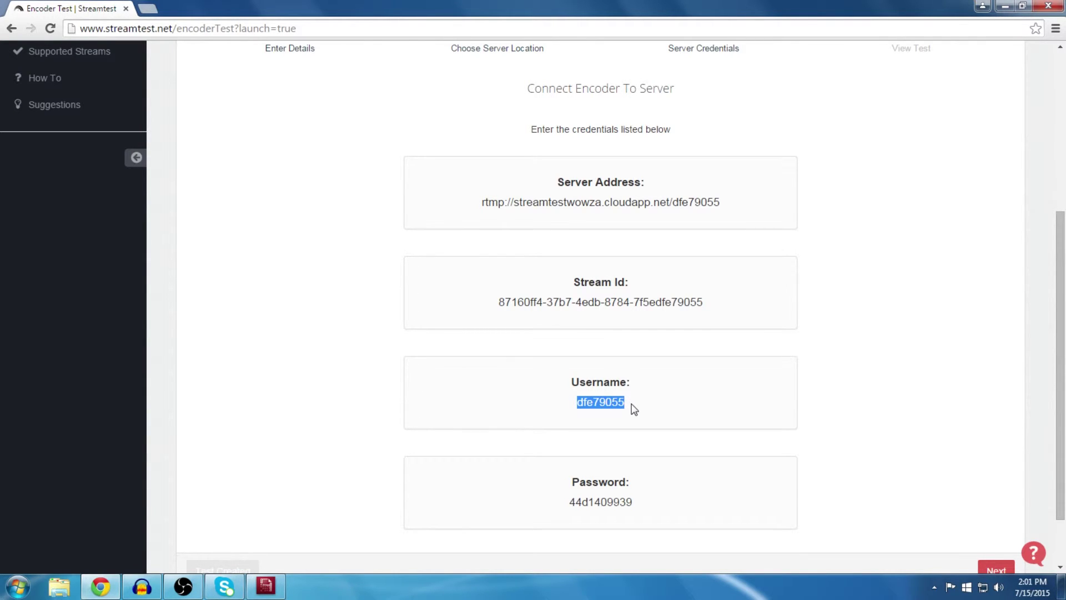
pyautogui.click(265, 585)
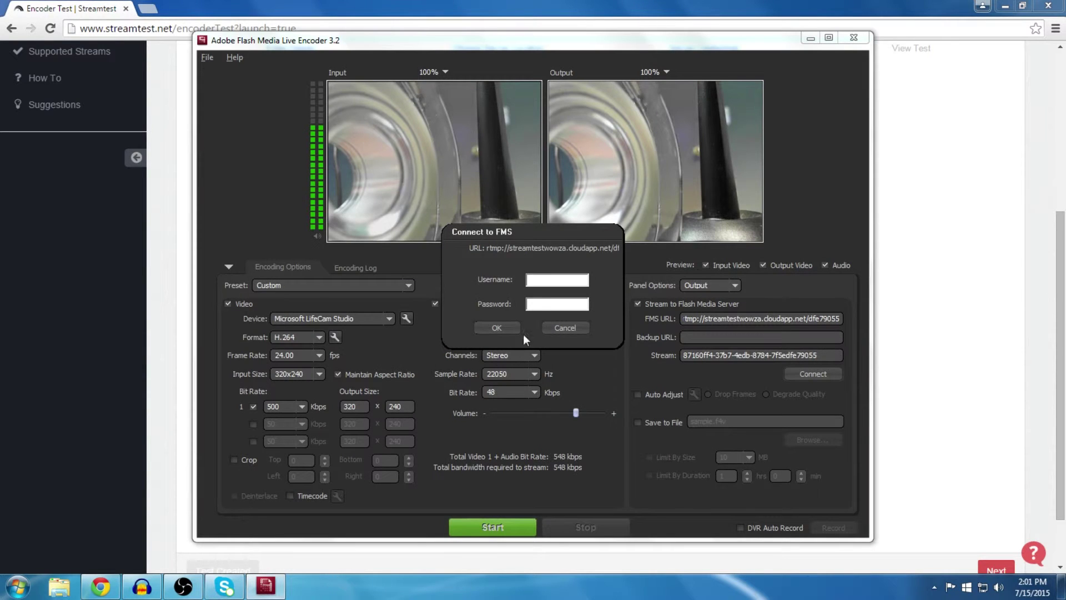
pyautogui.hotkey('ctrl', 'v')
pyautogui.click(951, 362)
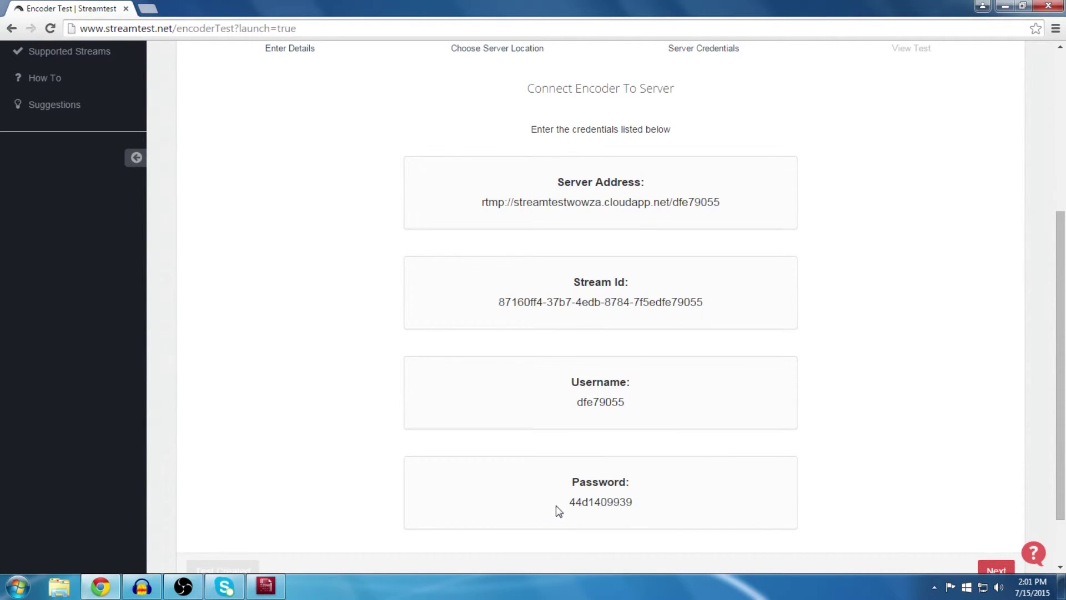
pyautogui.moveTo(559, 507); pyautogui.dragTo(676, 506)
pyautogui.click(266, 586)
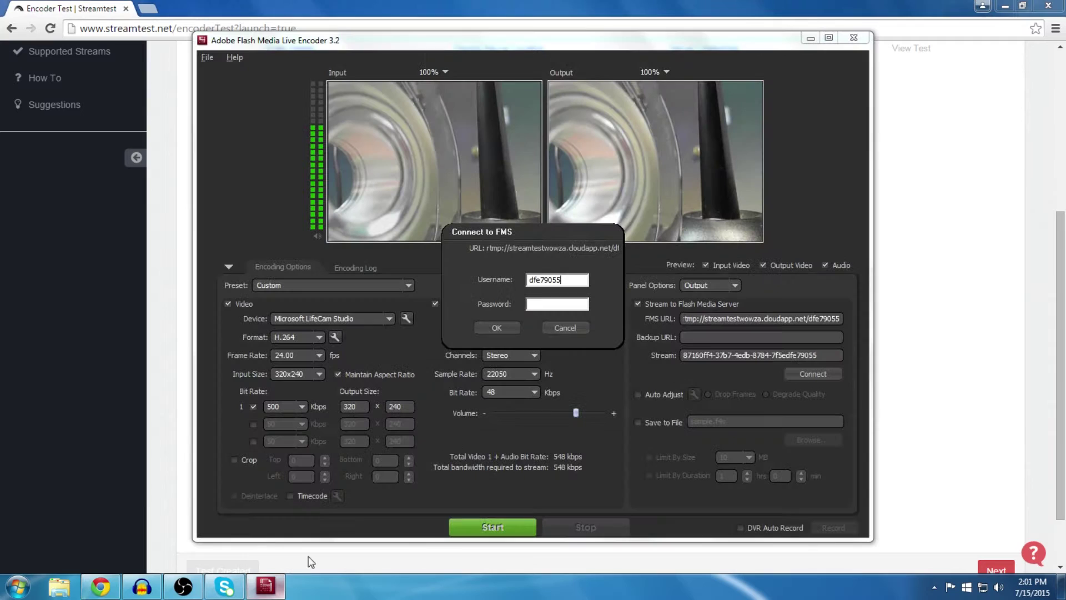
pyautogui.click(497, 327)
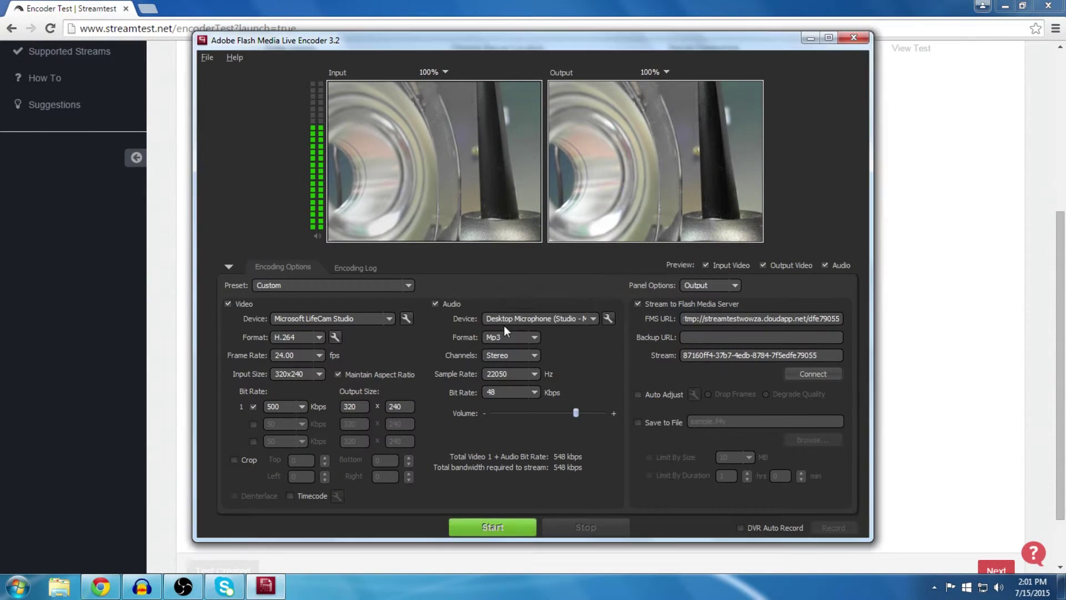
# Step: Advance the wizard past Server Credentials to reach 'Encoder to Server Setup Complete'
pyautogui.click(949, 339)
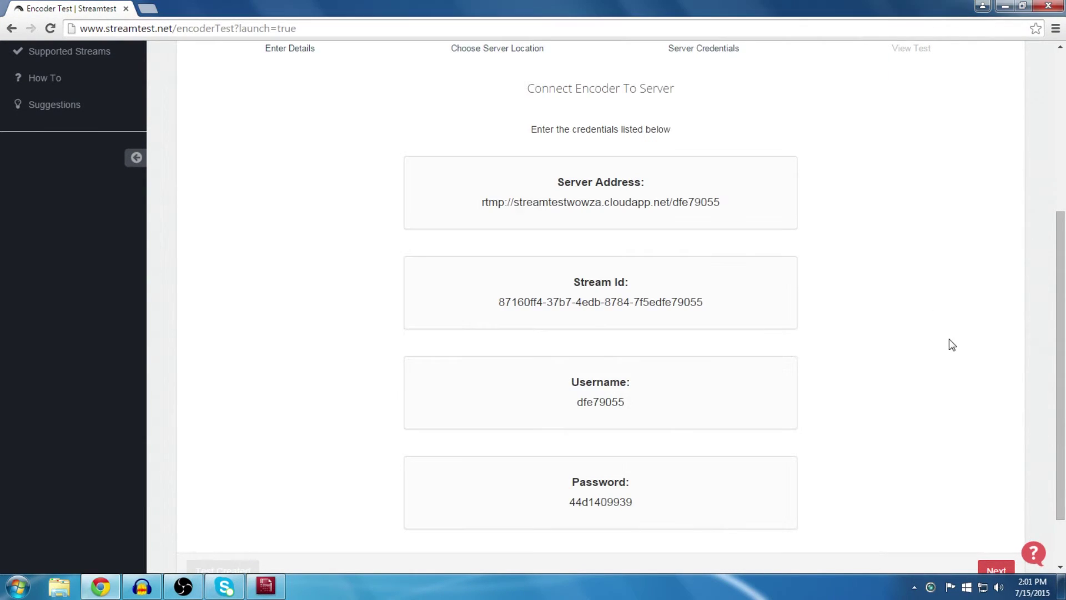
pyautogui.scroll(-1, 949, 488)
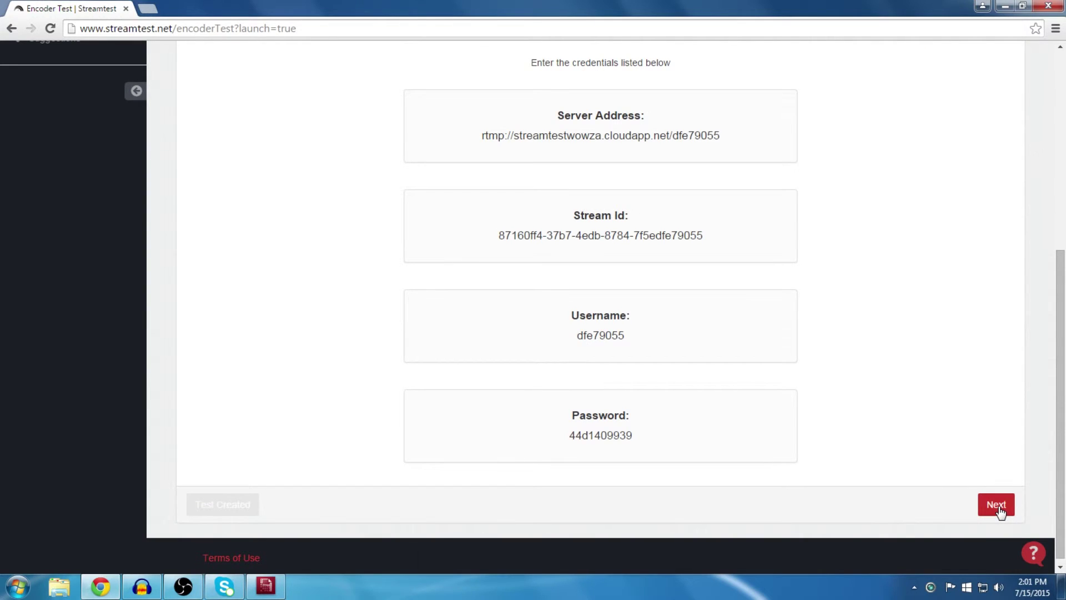
pyautogui.click(998, 506)
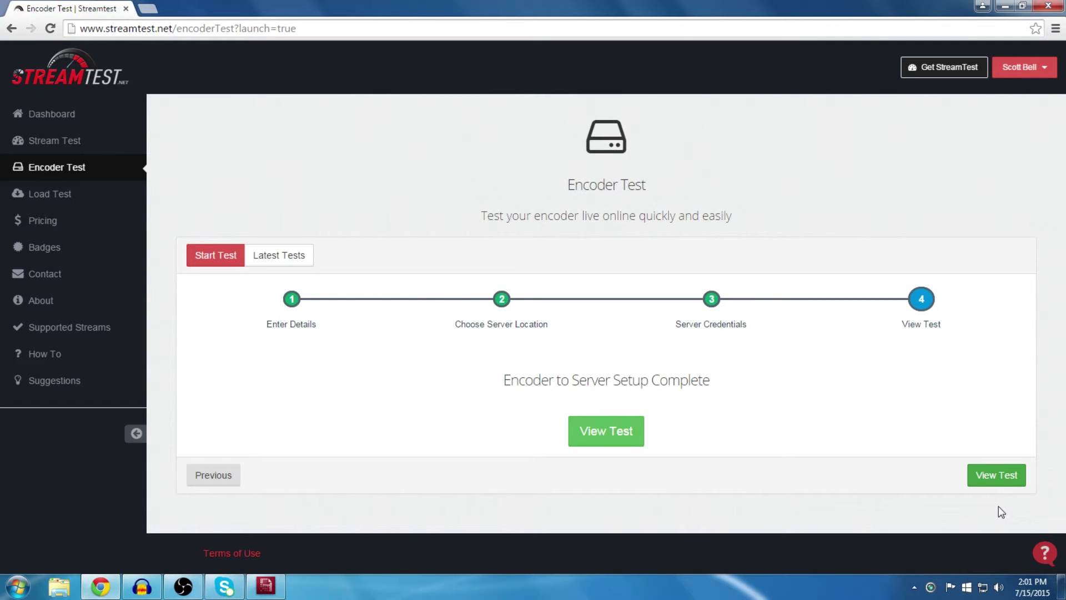
# Step: Open the Encoder Test Details page to see the playing stream and Encoder Metrics Graph
pyautogui.click(615, 444)
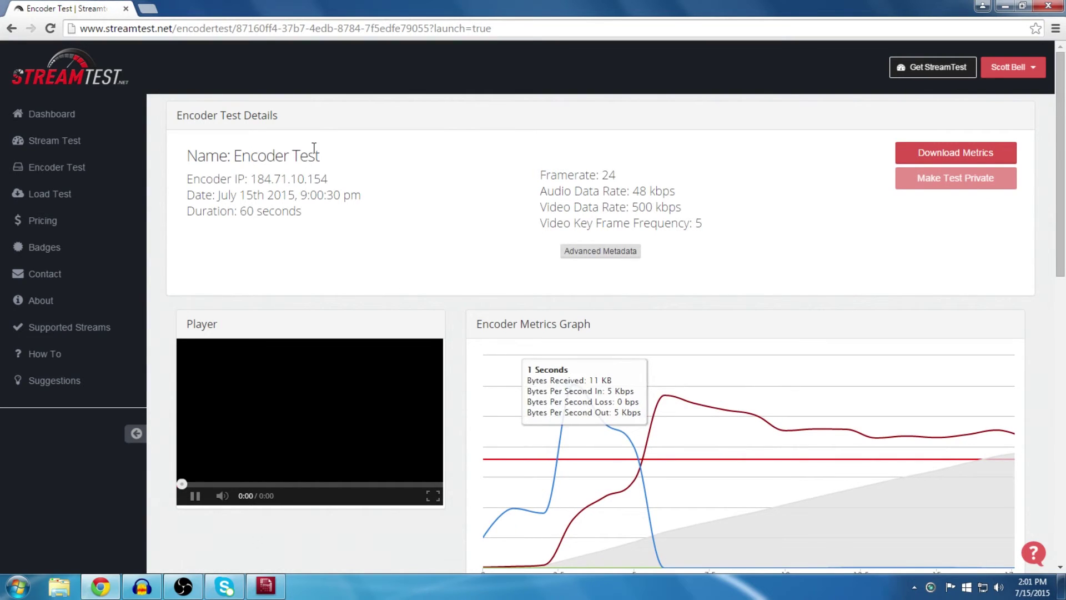
pyautogui.scroll(-1, 328, 166)
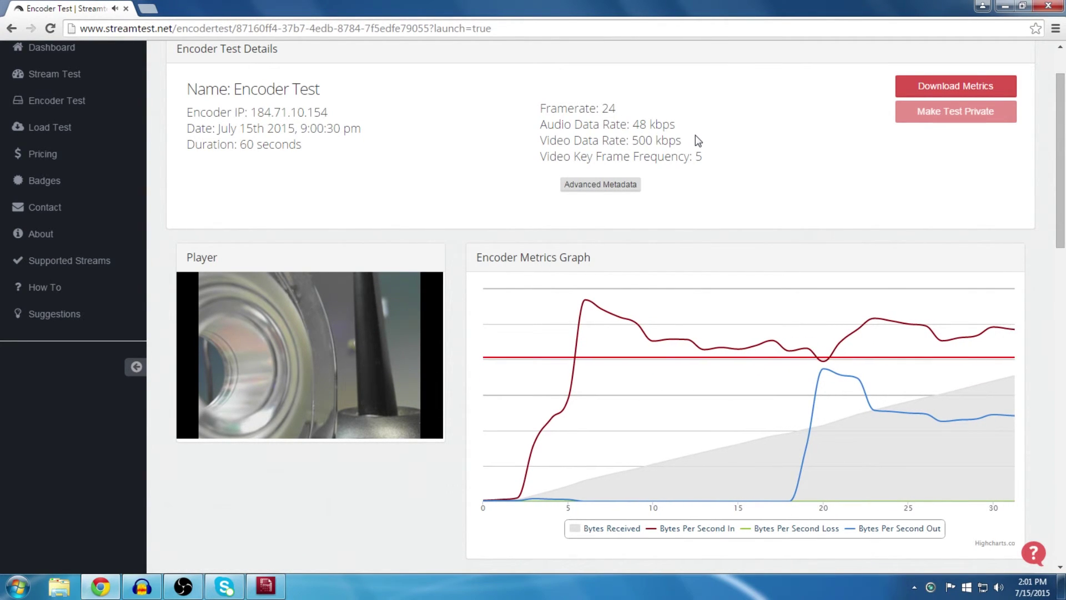
# Step: Expand and collapse Advanced Metadata, then watch Encoder Server Metrics until the test completes
pyautogui.click(625, 186)
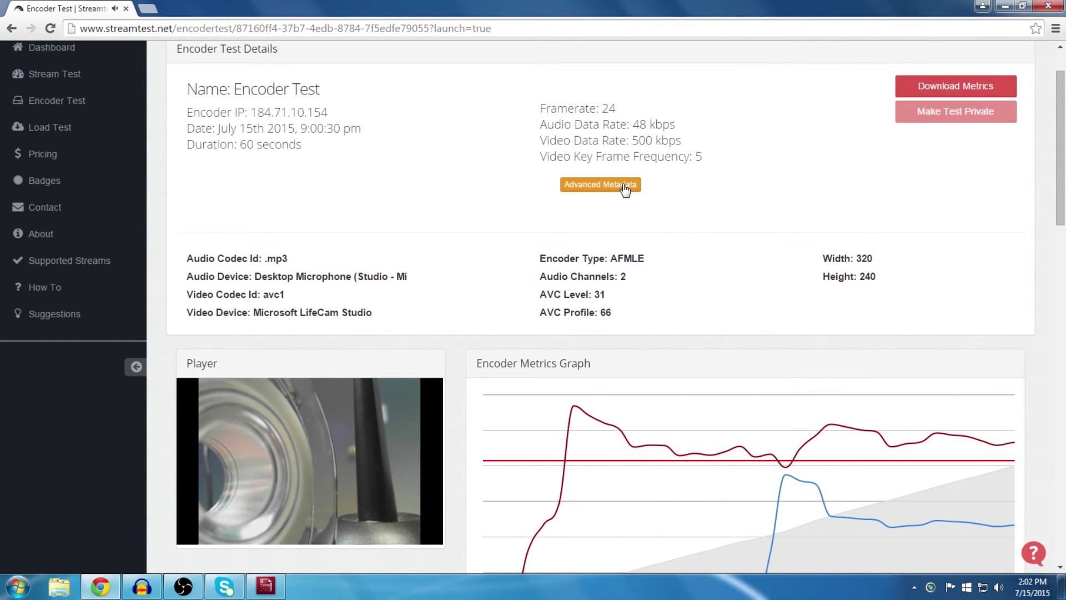
pyautogui.click(624, 186)
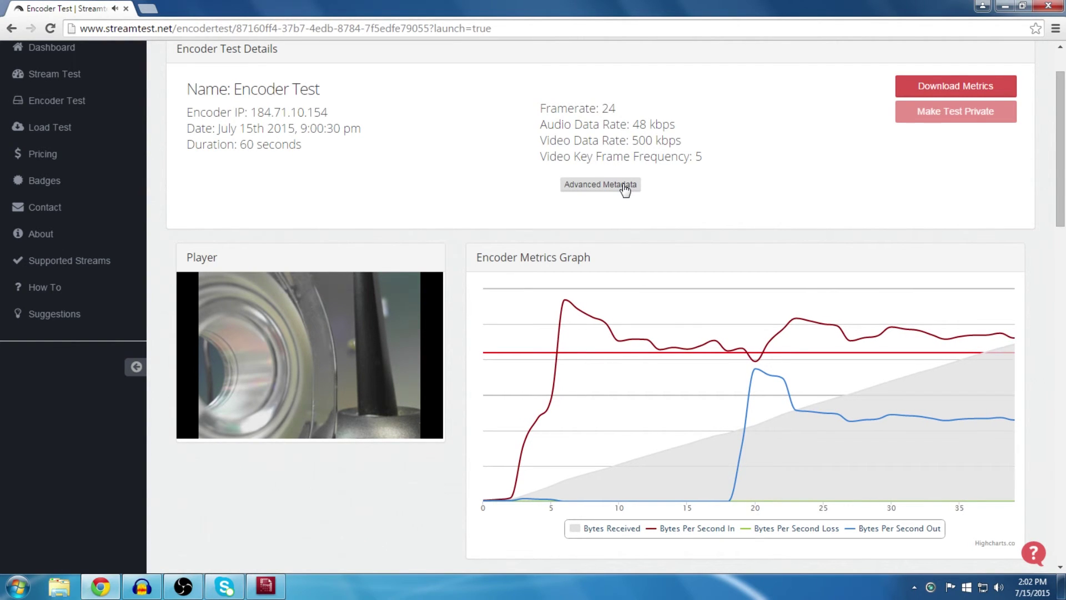
pyautogui.moveTo(249, 366)
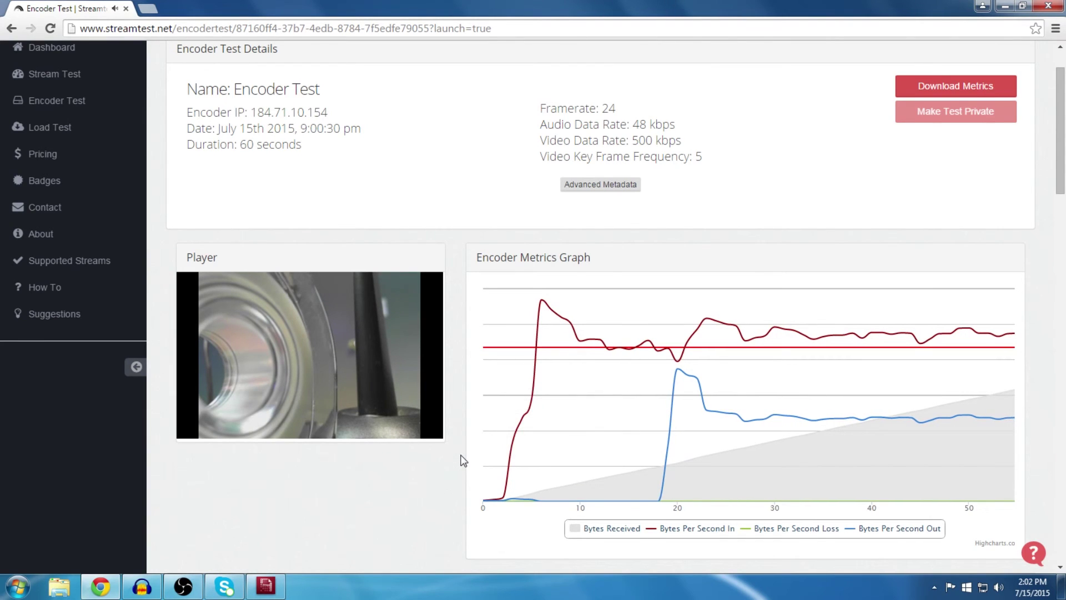
pyautogui.scroll(-5, 464, 461)
pyautogui.scroll(-3, 459, 454)
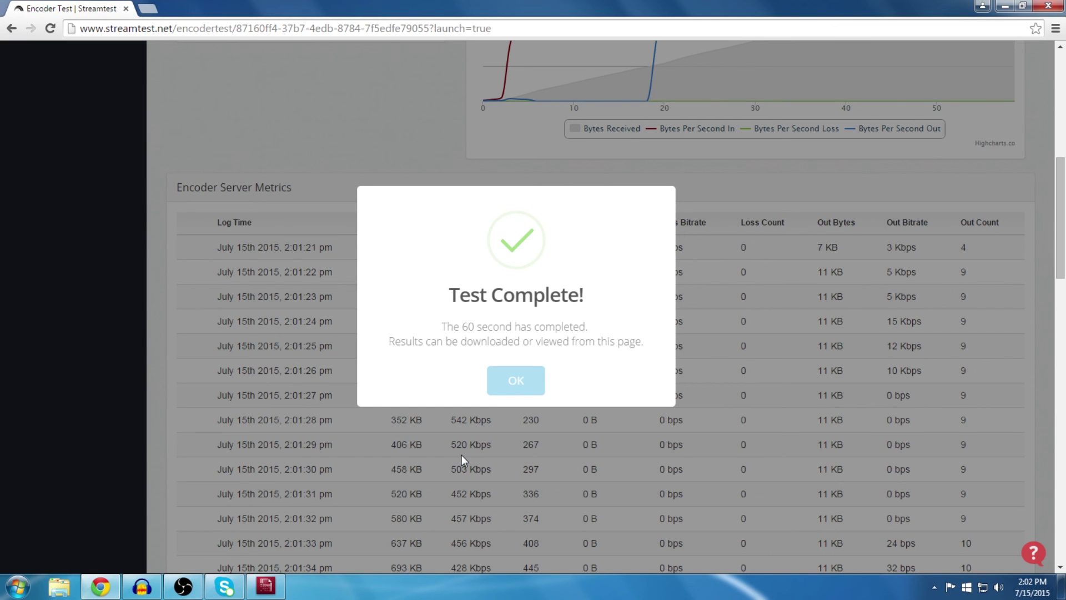
# Step: Dismiss the Test Complete message and return to the full 60-second metrics graph
pyautogui.click(515, 381)
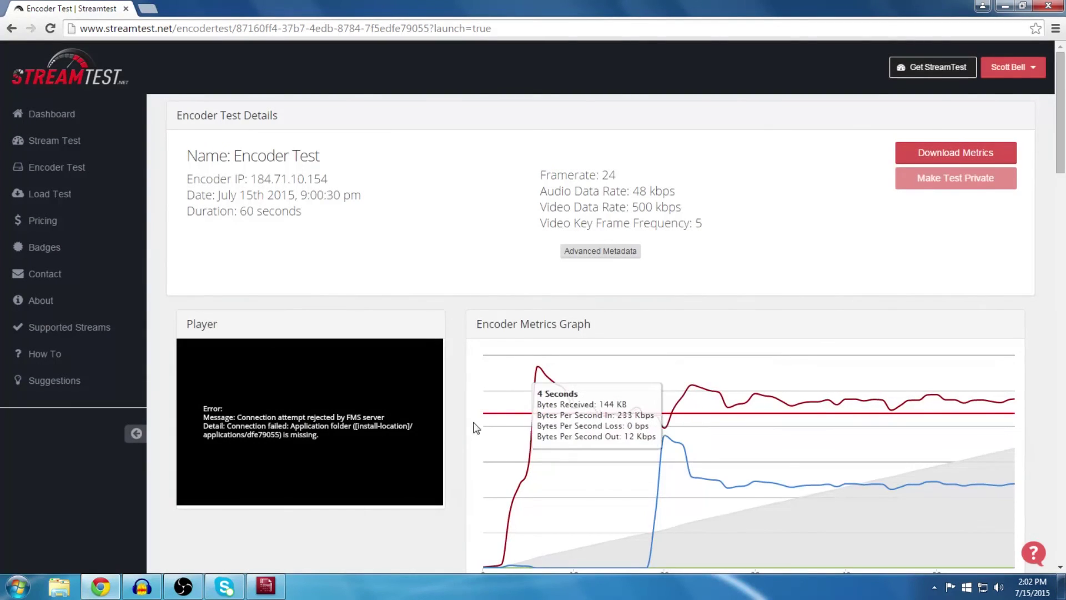
pyautogui.scroll(-9, 475, 427)
pyautogui.scroll(7, 474, 427)
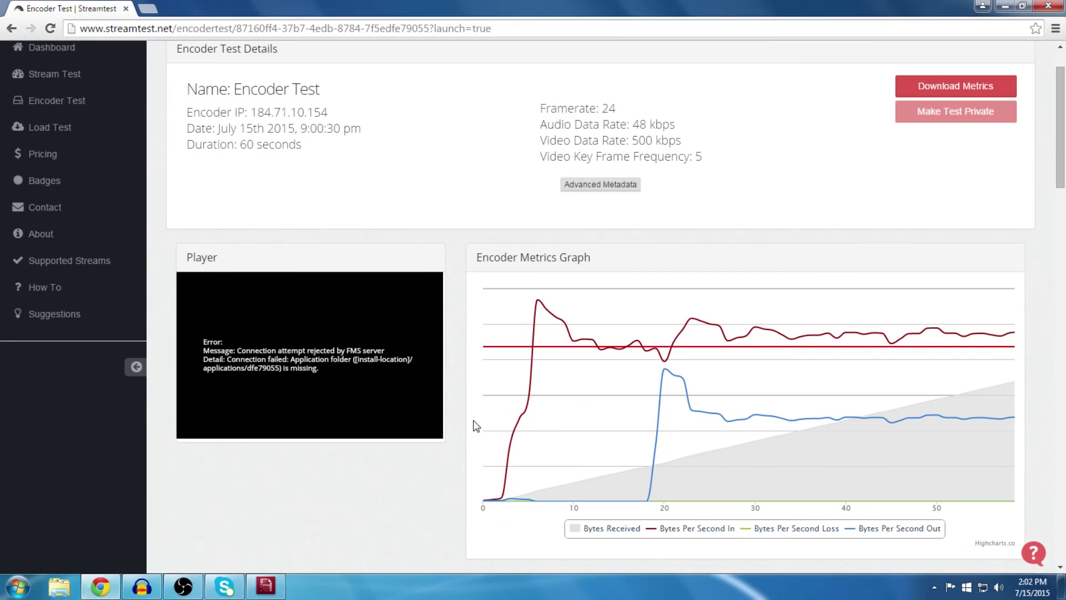